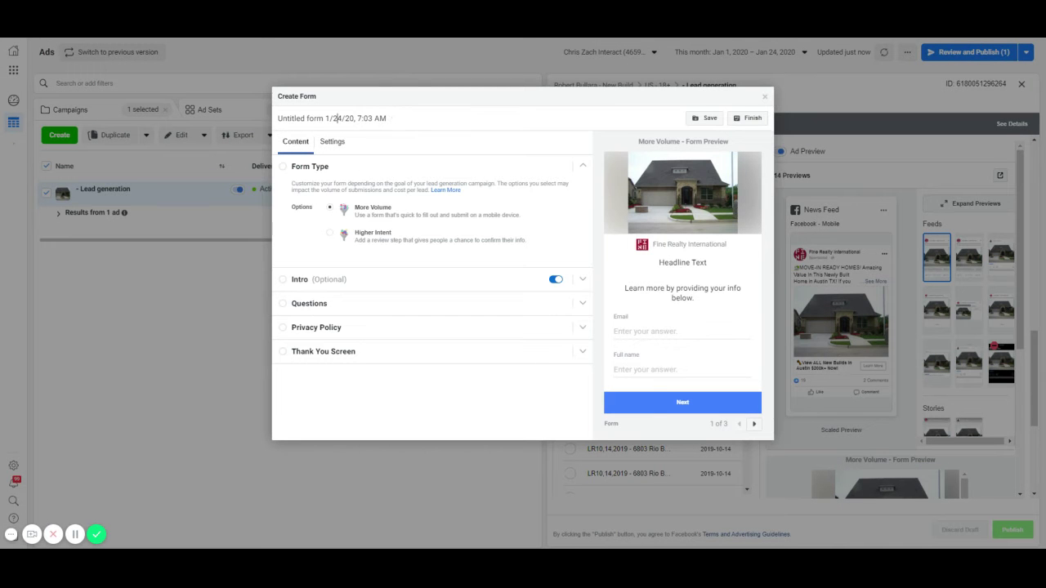
Step: Rename the untitled lead form to the agent's full name followed by "- San Diego (GORGEOUS HOMES)"
triple_click(335, 118)
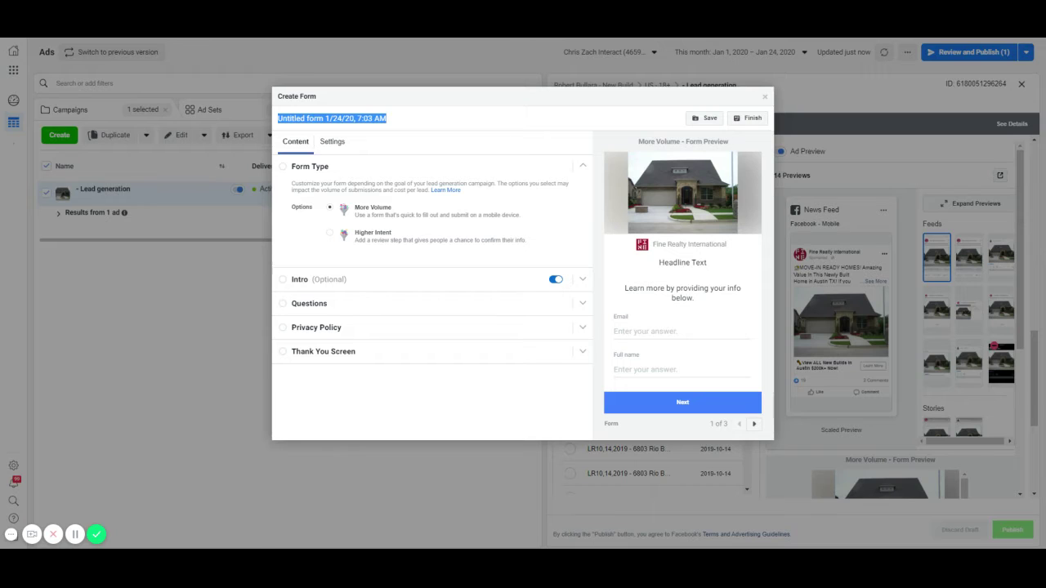
type("Chris Zach -")
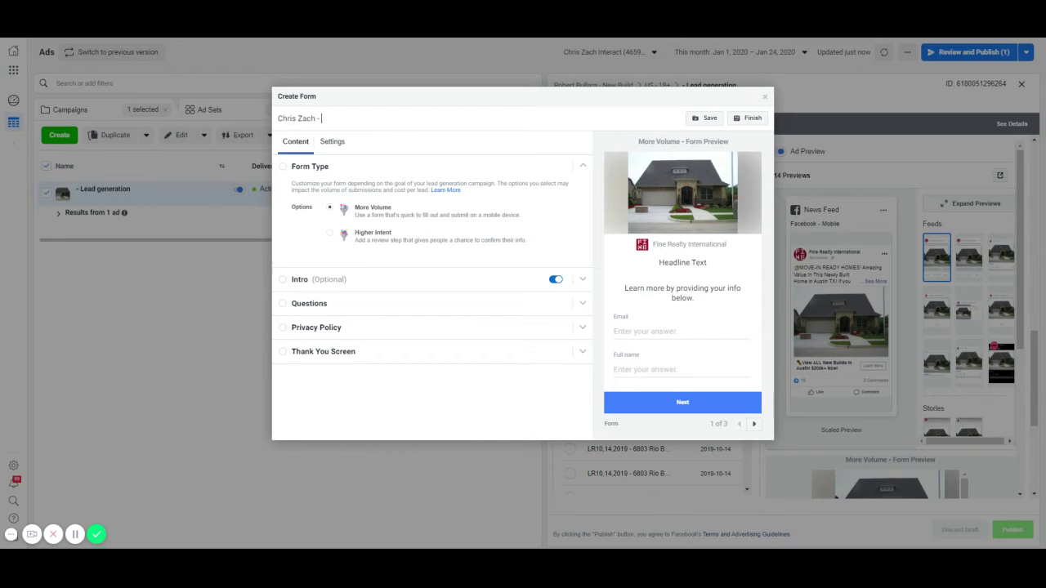
type(" 123 L")
key("BackSpace")
type("Main Street")
type("SAn")
key("BackSpace")
key("BackSpace")
key("BackSpace")
key("BackSpace")
key("BackSpace")
key("BackSpace")
key("BackSpace")
key("BackSpace")
key("BackSpace")
key("BackSpace")
key("BackSpace")
key("BackSpace")
key("BackSpace")
key("BackSpace")
key("BackSpace")
key("BackSpace")
key("BackSpace")
key("BackSpace")
key("BackSpace")
type("San Diego (GORGEOUS HOMES)")
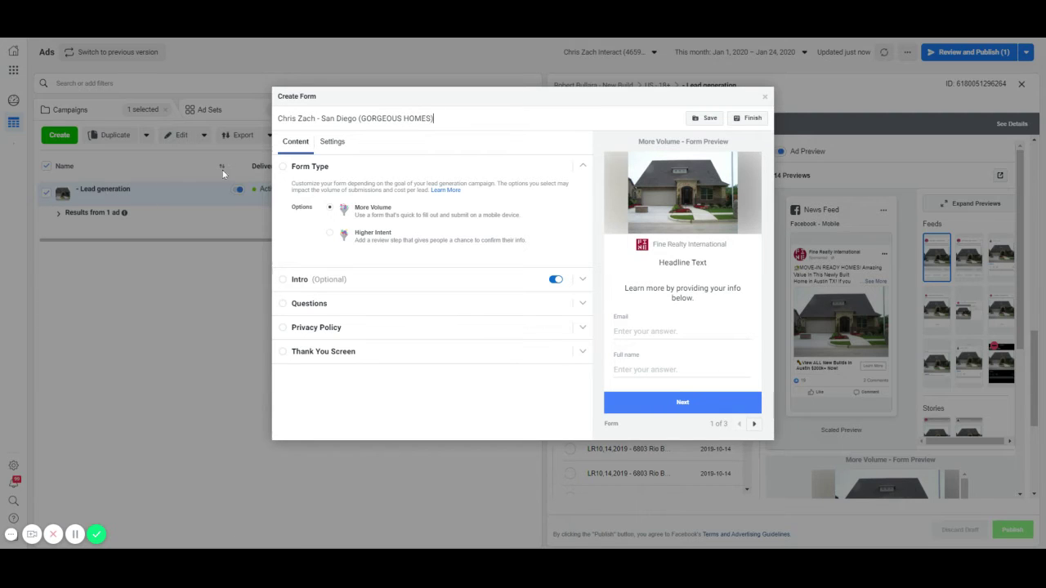
Step: Set the form's intro headline to "San Diego CA Homes for Sale"
left_click(380, 281)
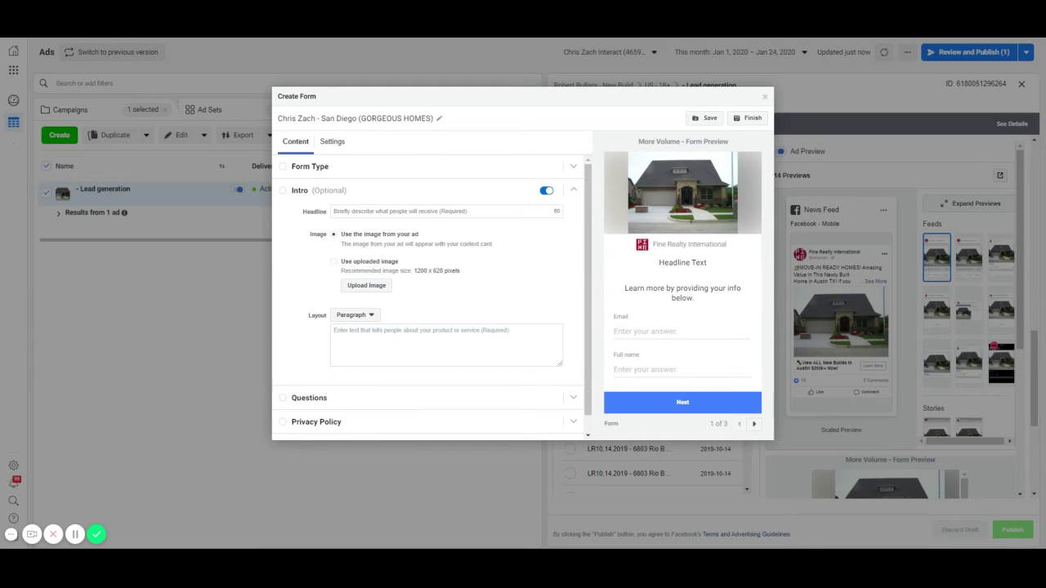
left_click(442, 211)
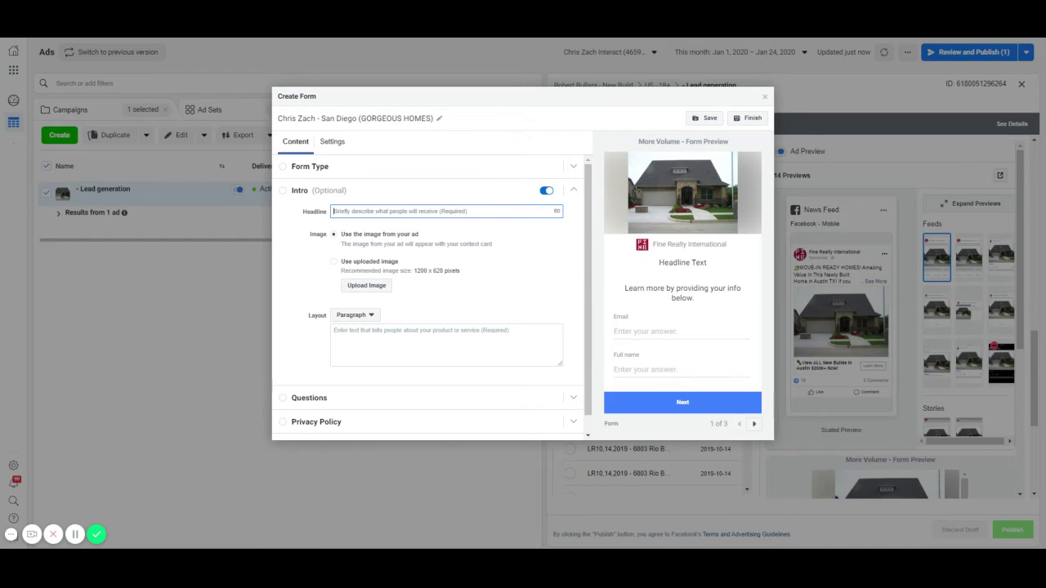
type("Saan")
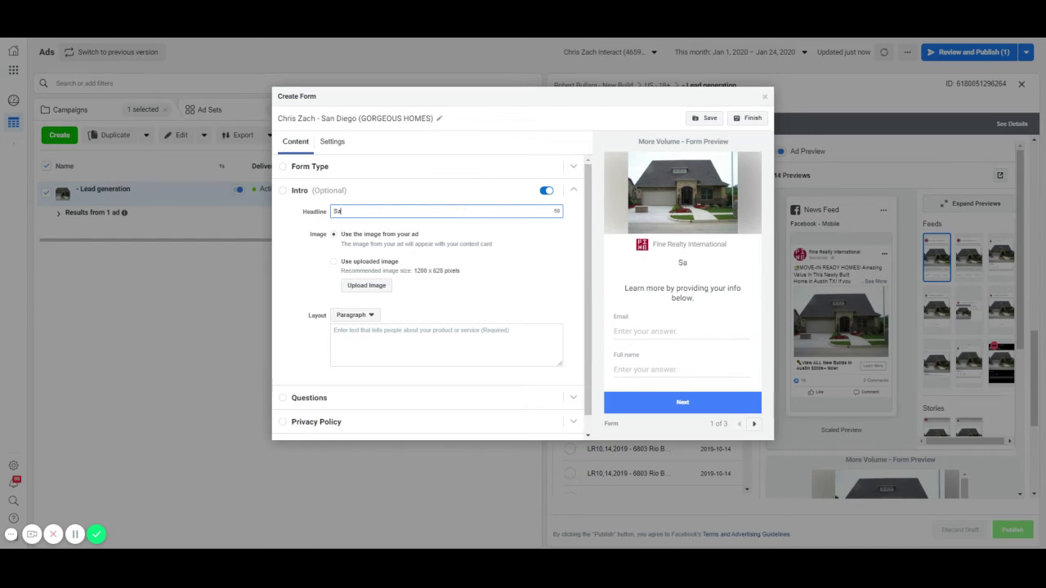
key("BackSpace")
key("BackSpace")
type("n Diego CA Home")
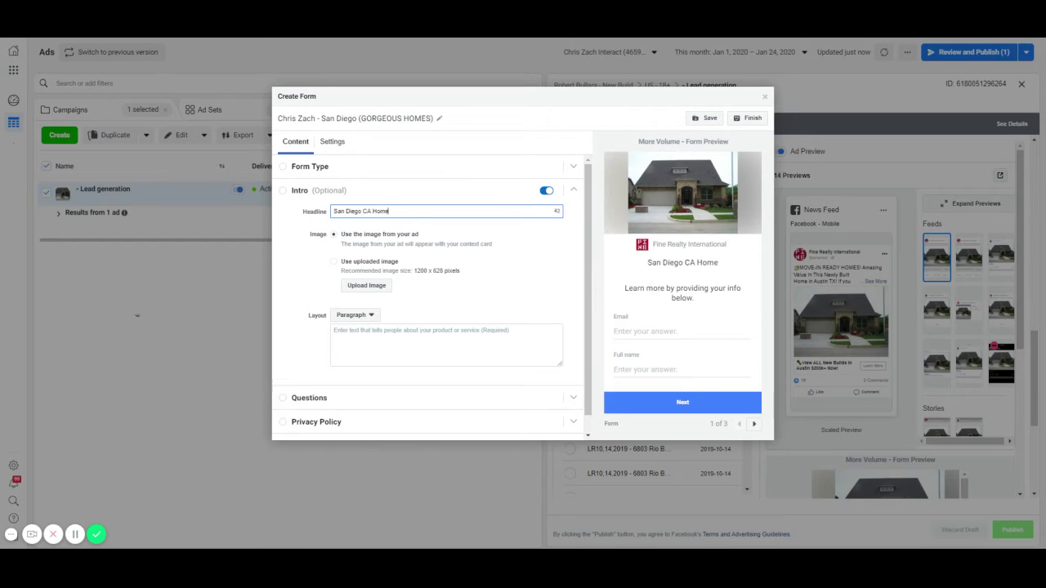
type("s for Sale")
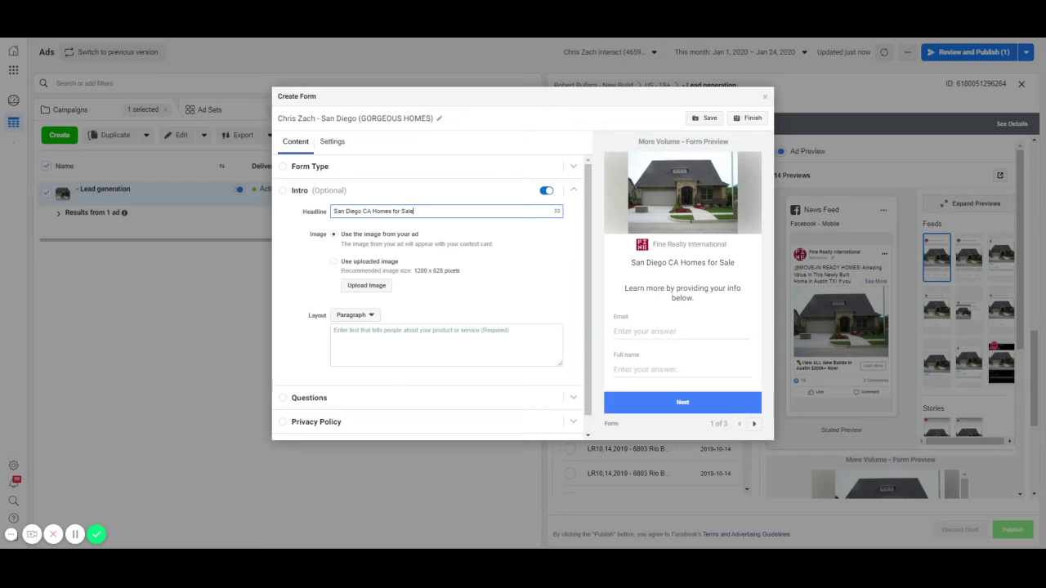
left_click(334, 330)
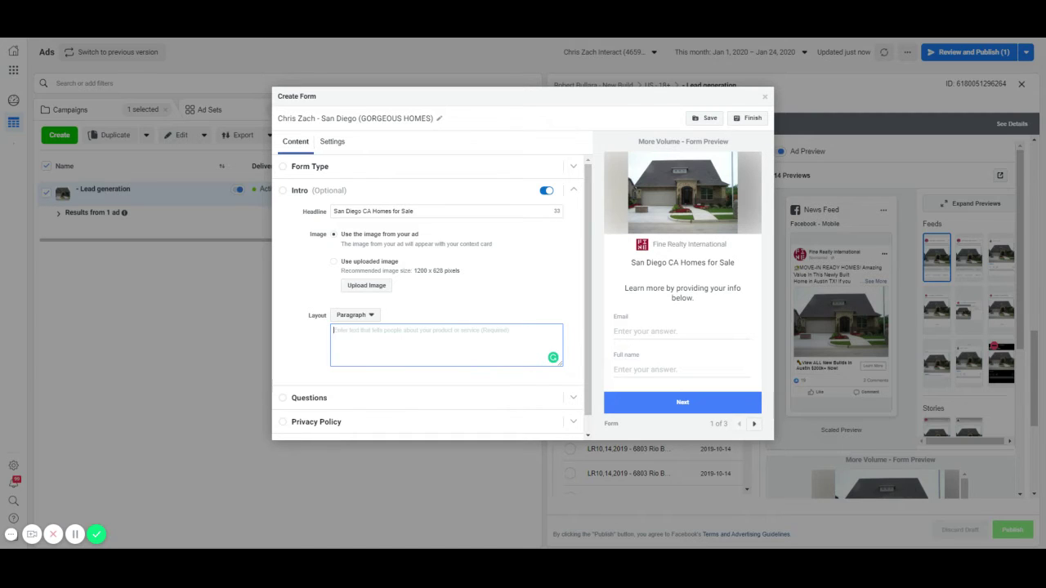
Step: Turn off the form's optional Intro section
left_click(547, 191)
left_click(348, 192)
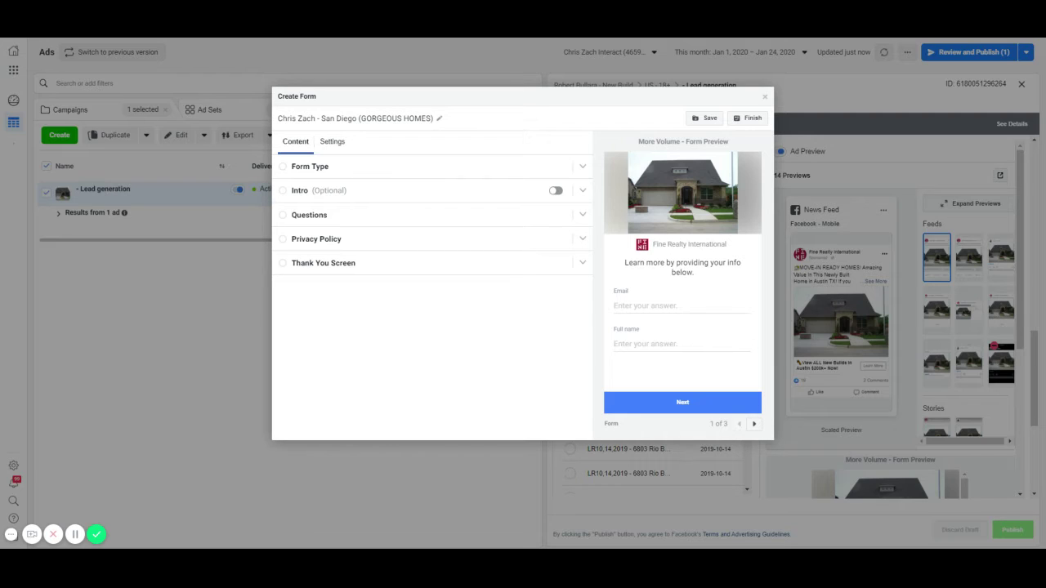
Step: Set the headline of the Questions section to "Confirm Info Below"
left_click(350, 215)
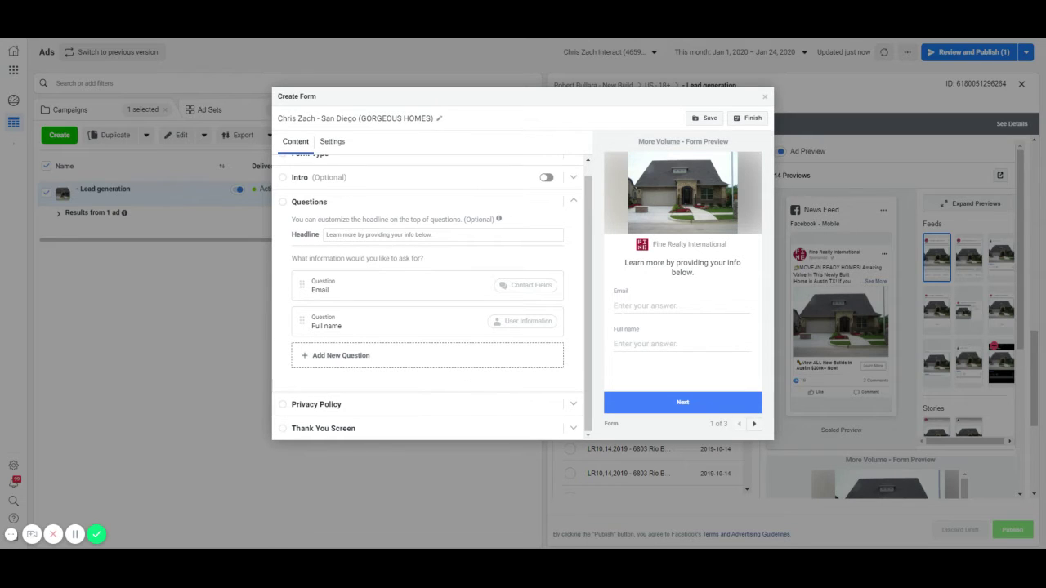
left_click(384, 234)
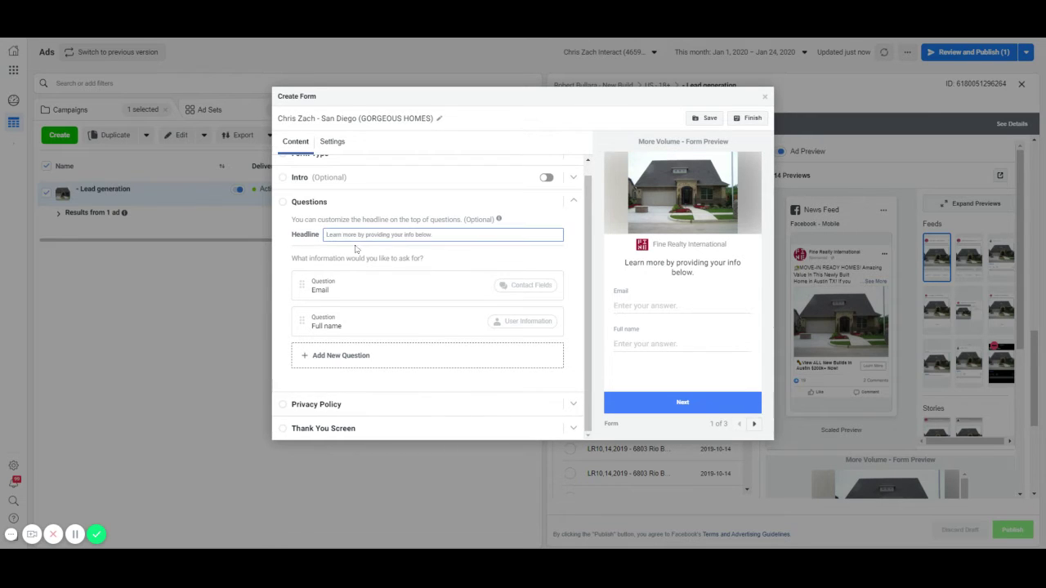
type("Confirm")
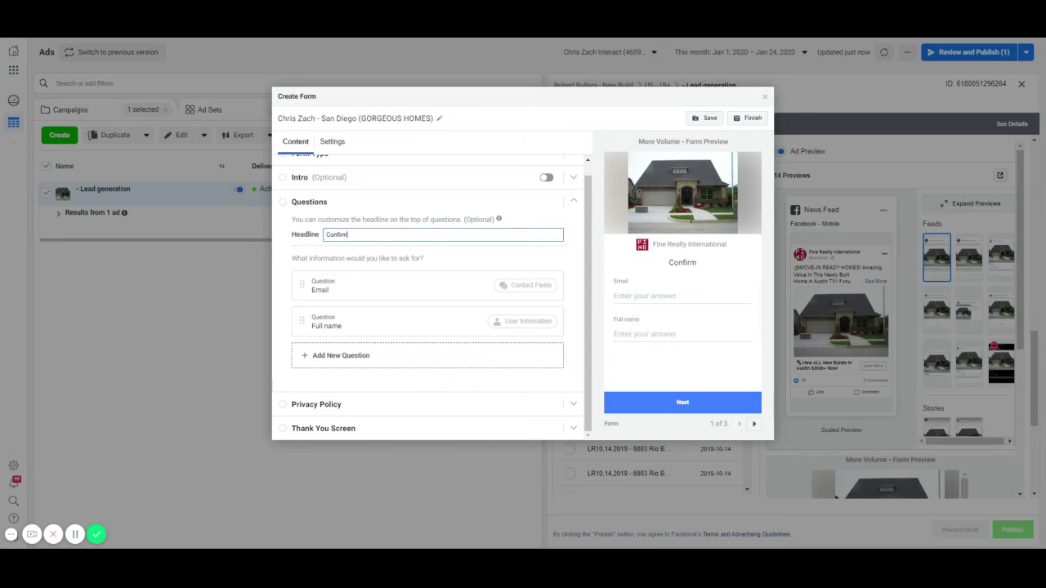
type(" Info Below")
Step: Delete the Full name question from the form
left_click(338, 354)
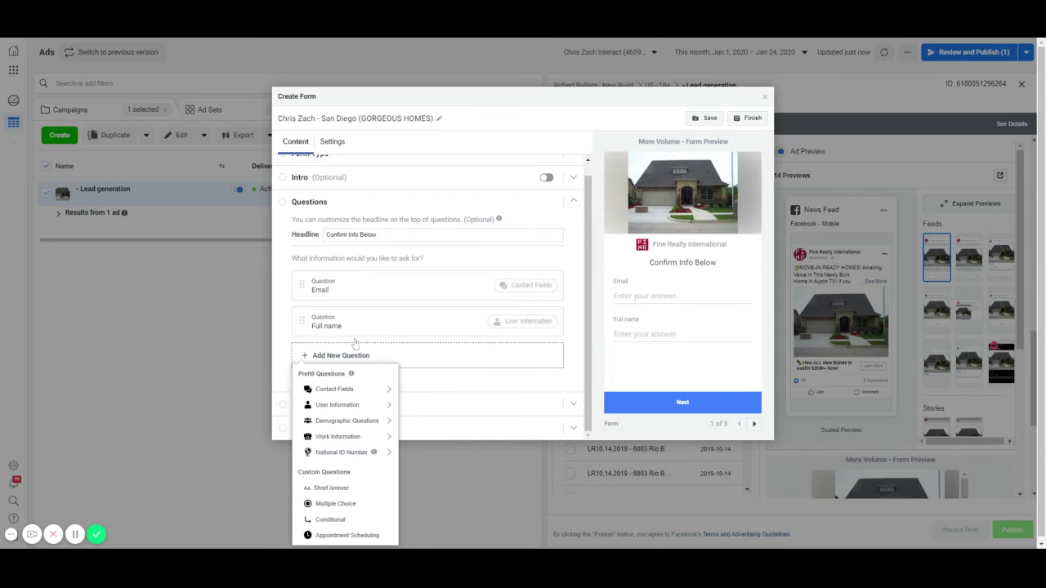
left_click(421, 329)
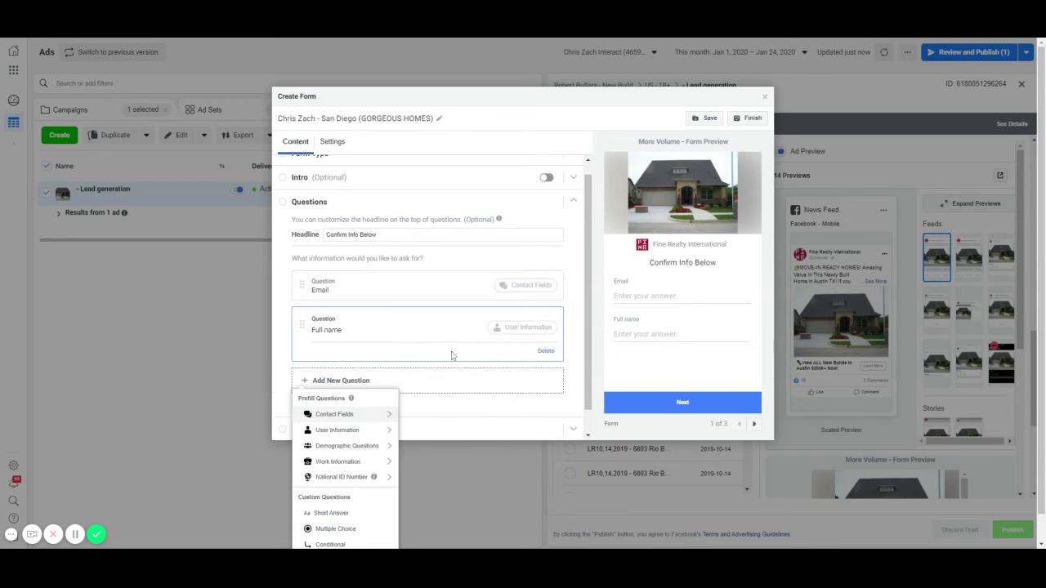
left_click(544, 350)
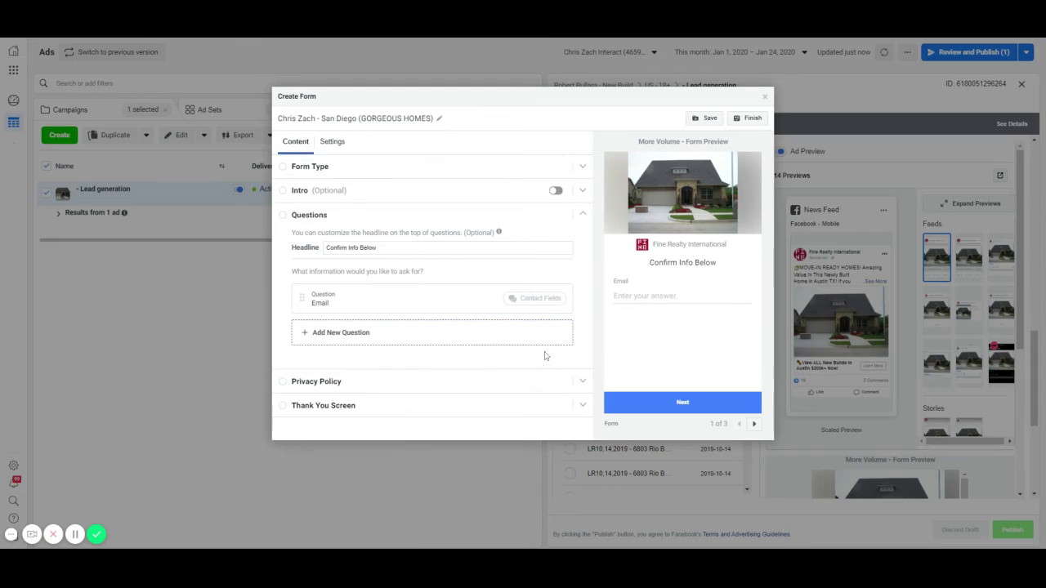
Step: Add prefilled First name and Last name questions, and move the Email question below them
left_click(360, 333)
mouse_move(351, 386)
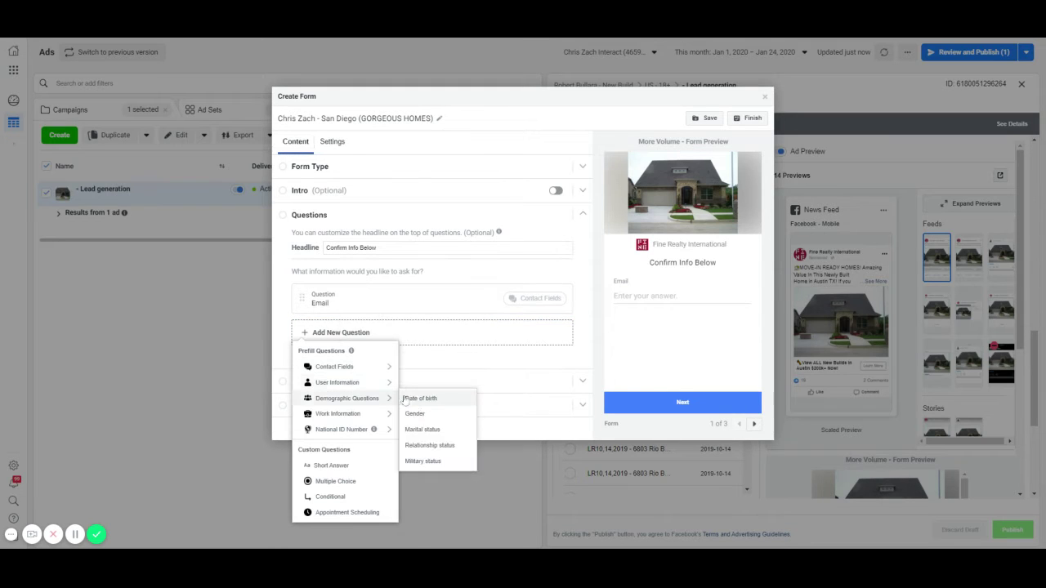
left_click(418, 398)
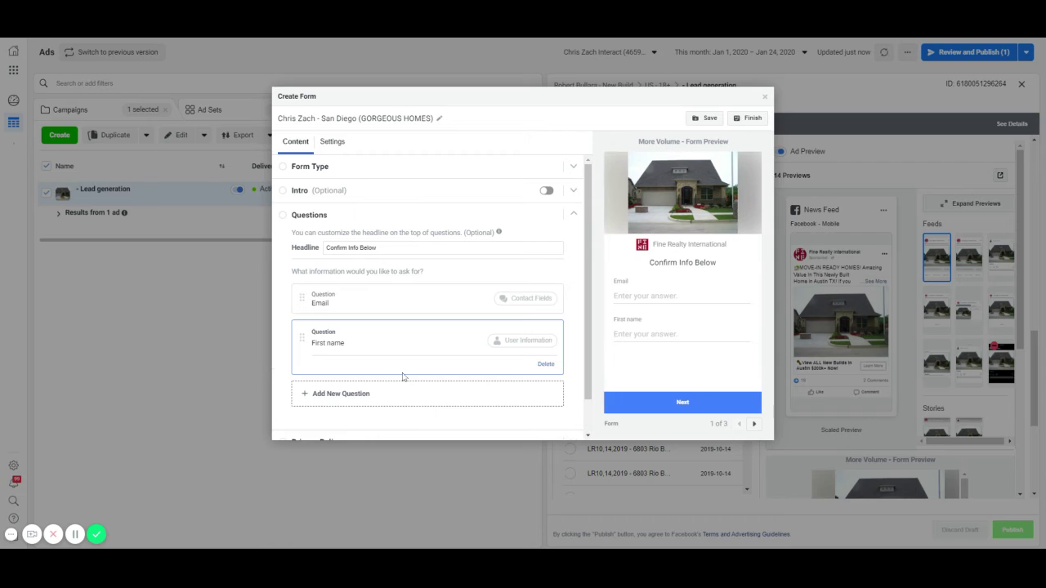
scroll(376, 364, "down", 1)
left_click(365, 357)
mouse_move(360, 397)
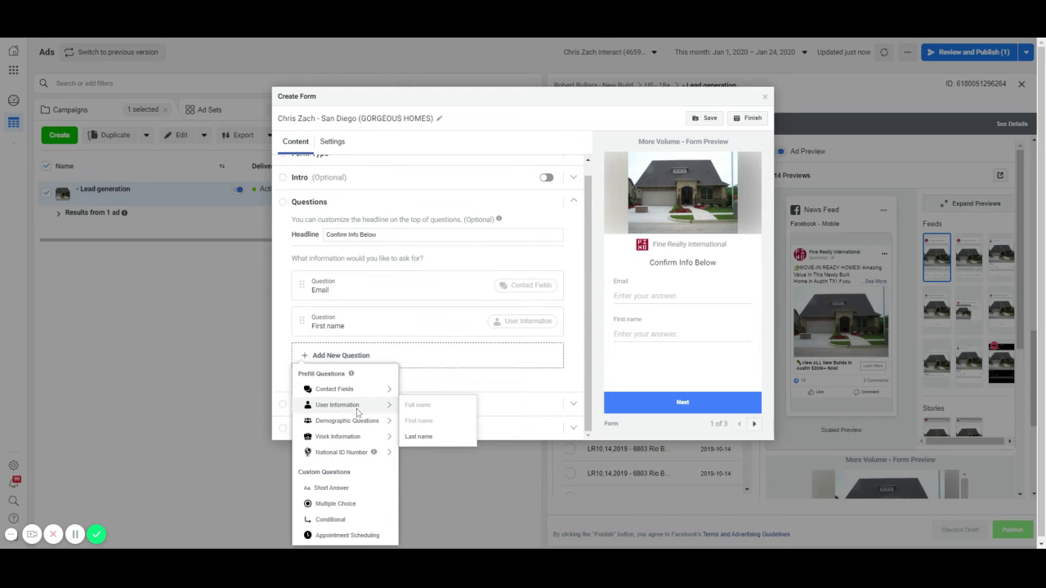
left_click(418, 437)
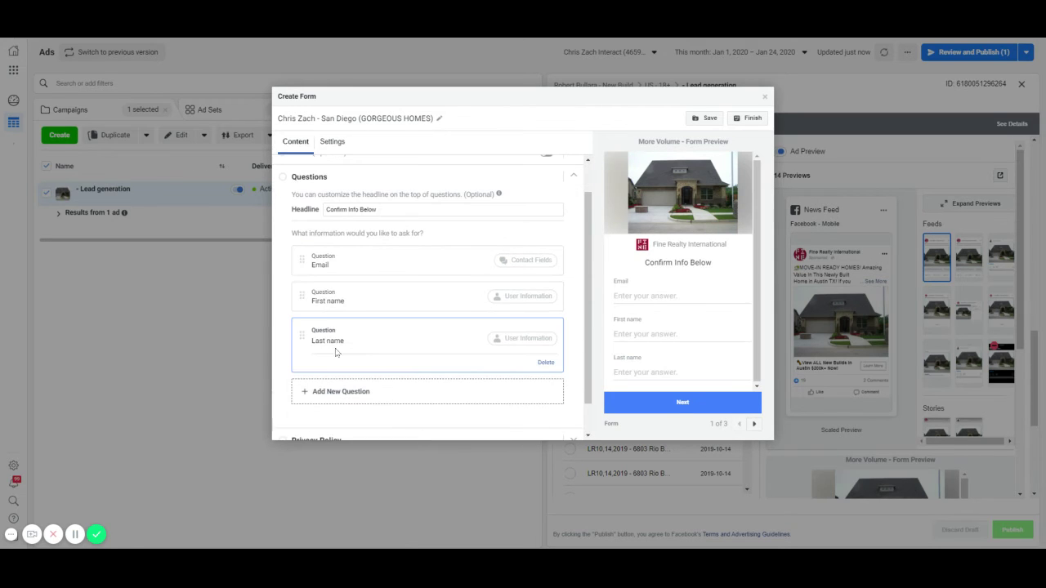
left_click_drag(303, 265, 304, 345)
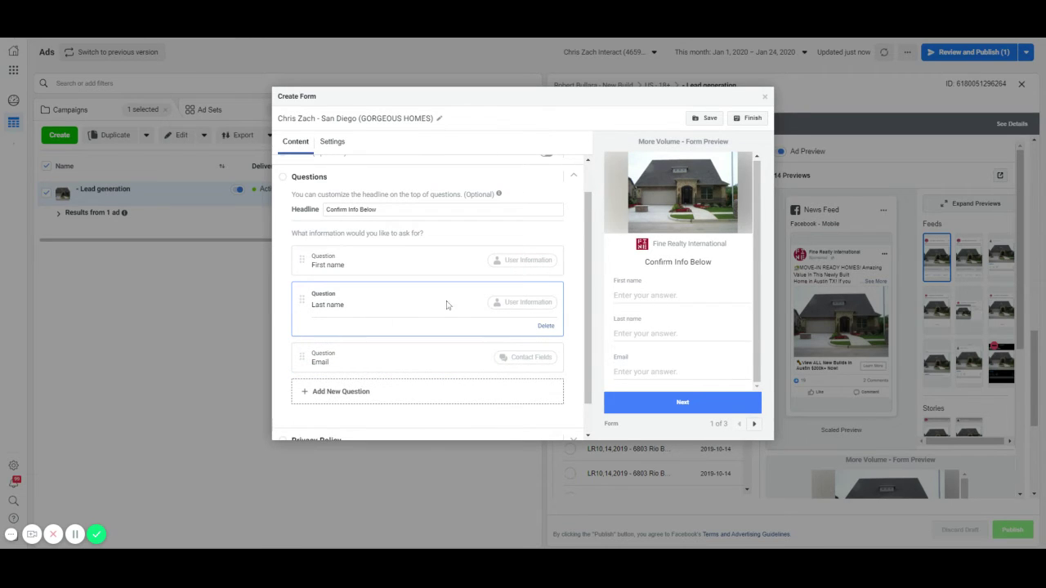
Step: Add a prefilled Phone number question and place it between Last name and Email
scroll(367, 375, "down", 1)
left_click(344, 357)
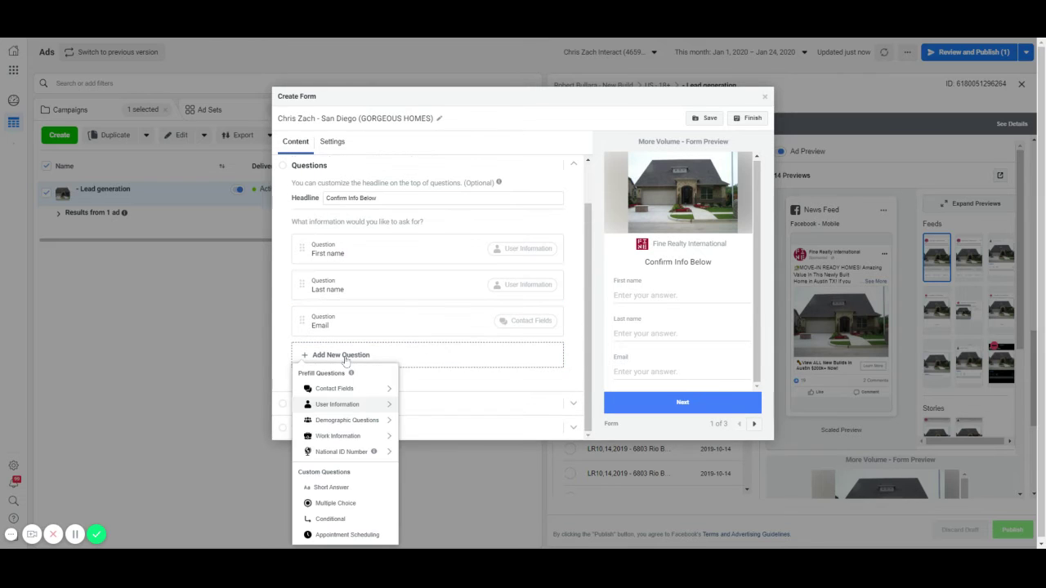
mouse_move(343, 388)
left_click(425, 405)
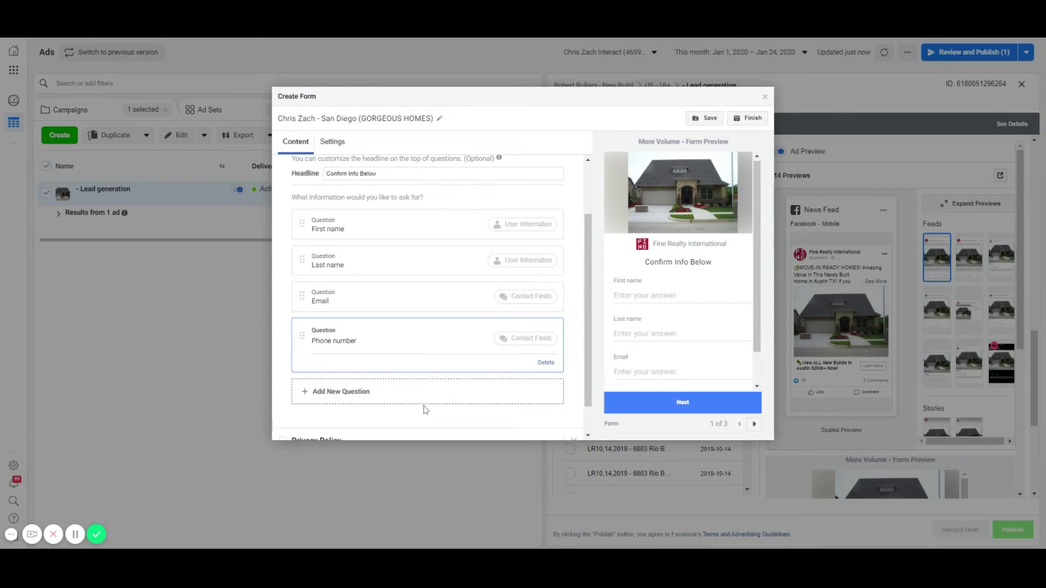
left_click_drag(385, 350, 300, 289)
left_click(287, 322)
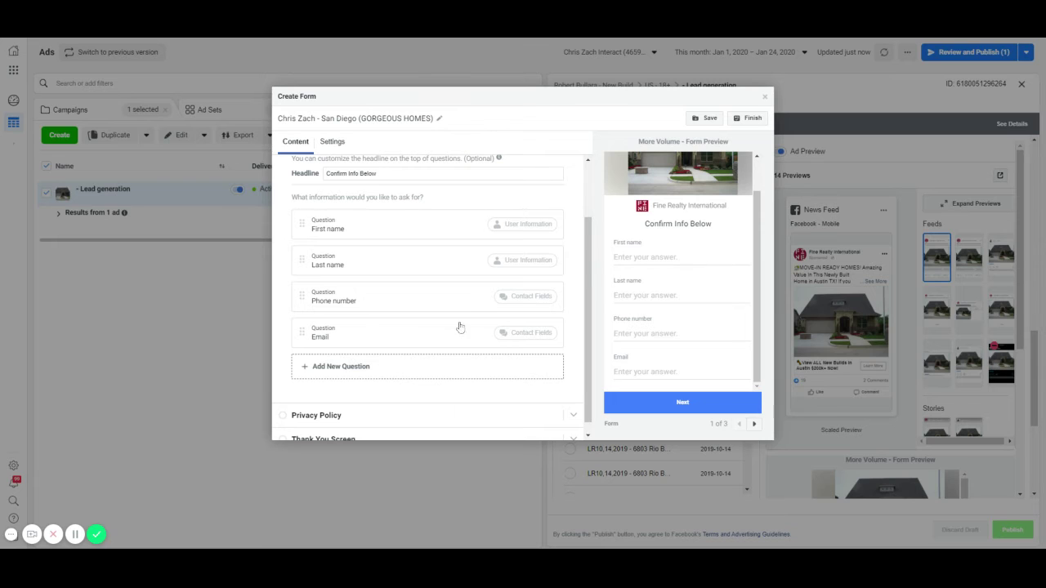
Step: Set the privacy policy link text to "Privacy Policy" and enter the business website address as its link URL
scroll(421, 370, "down", 1)
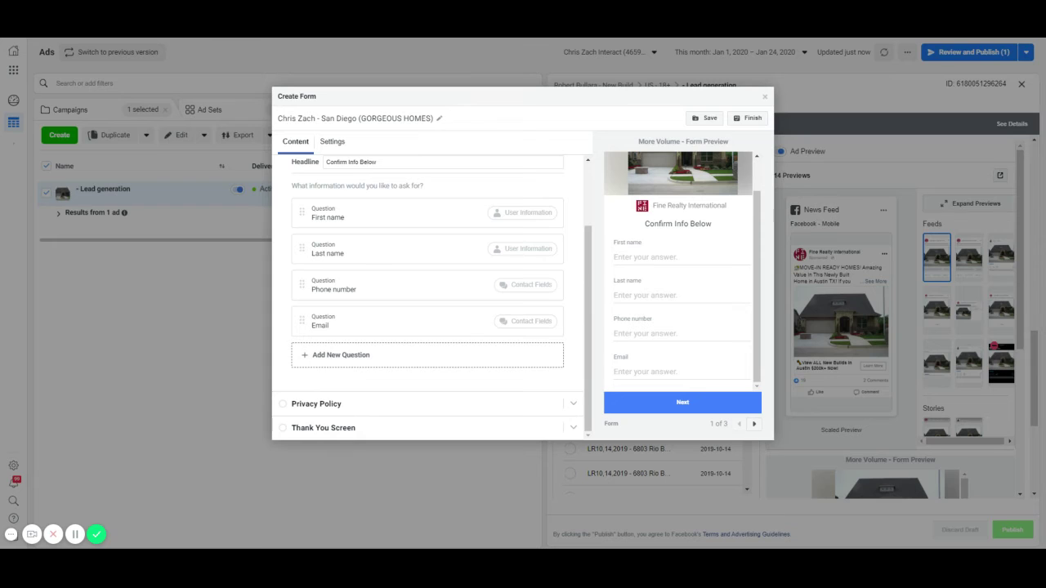
left_click(381, 410)
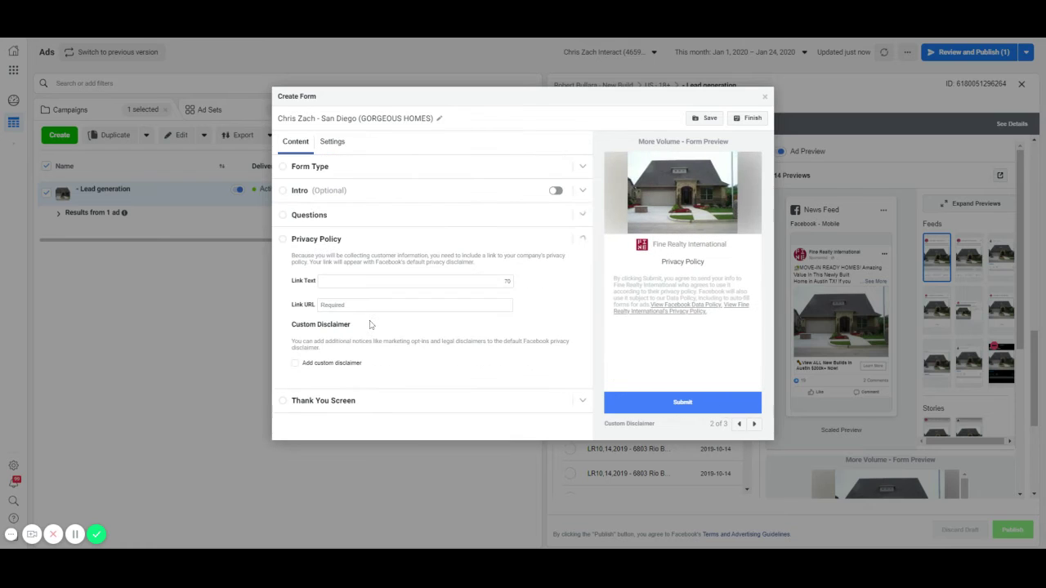
left_click(362, 244)
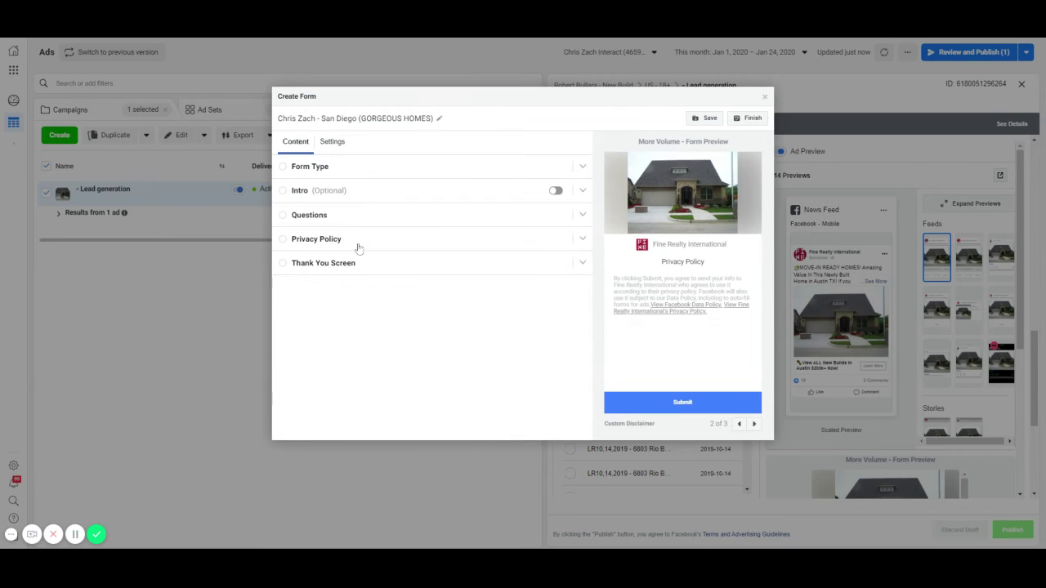
left_click(357, 247)
type("Pr")
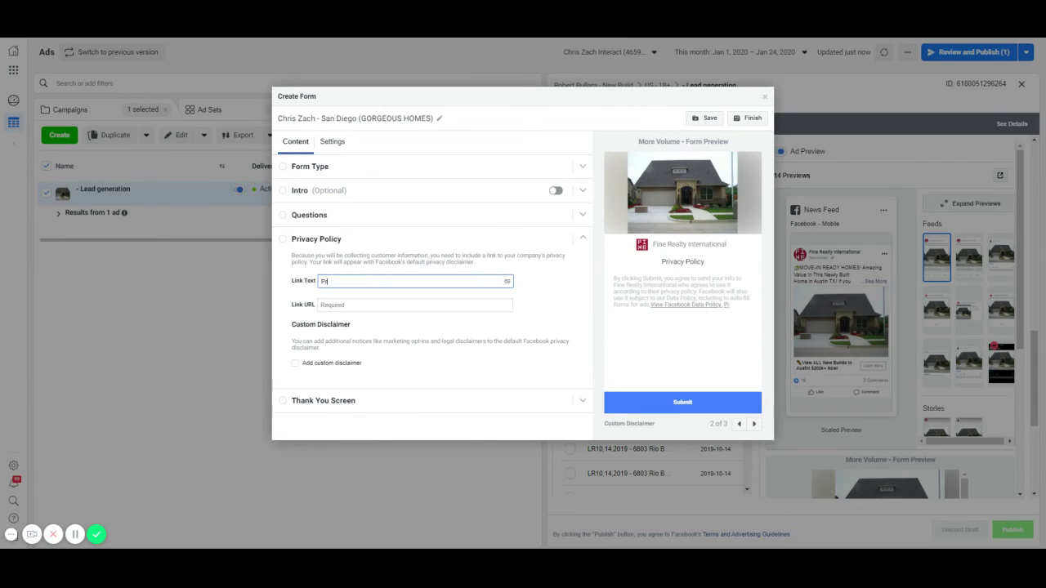
type("ivacy Policy")
key("Tab")
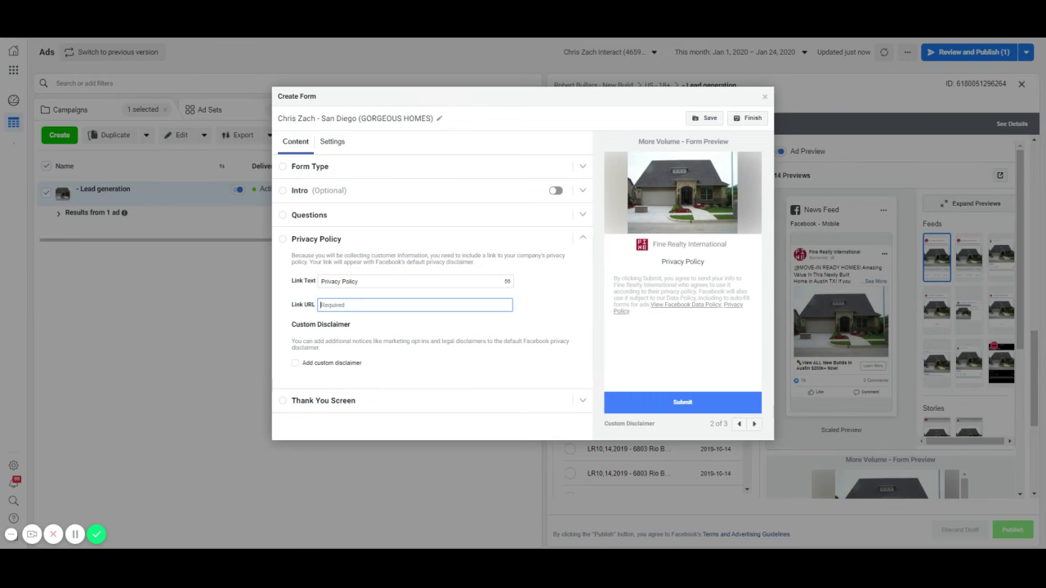
type("www.Chris")
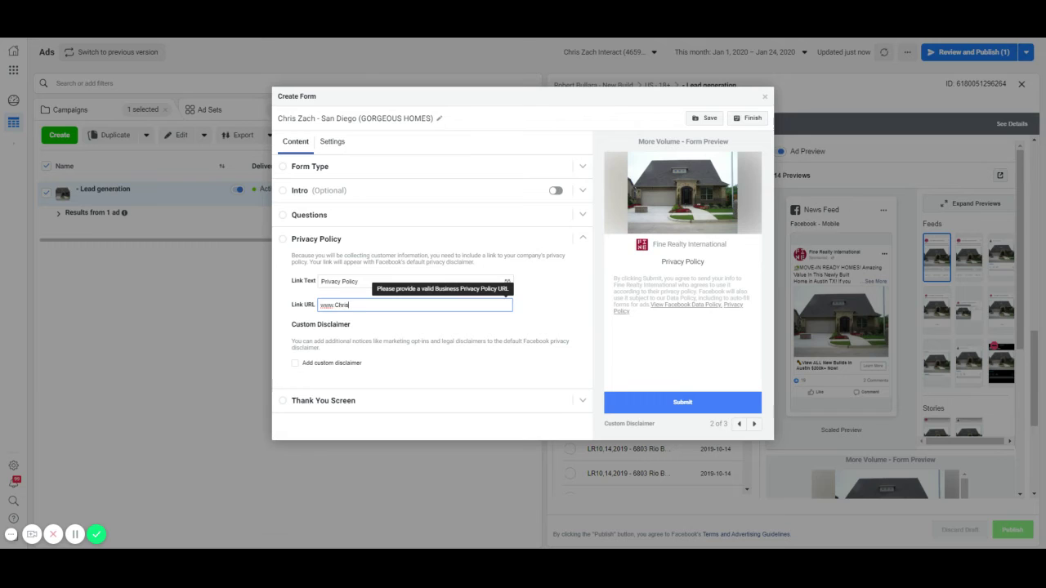
type("ZachInteract.com")
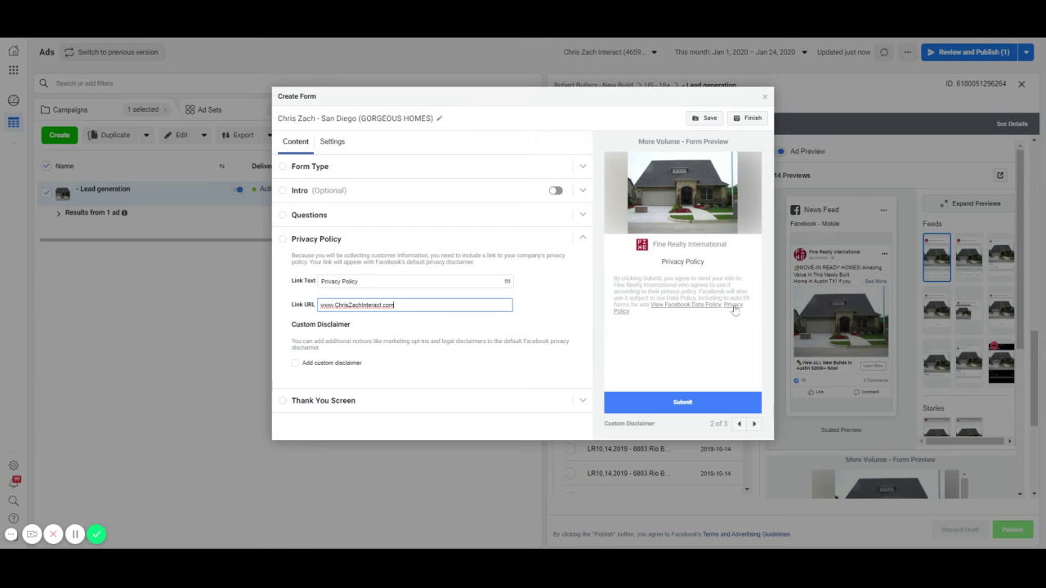
left_click(389, 240)
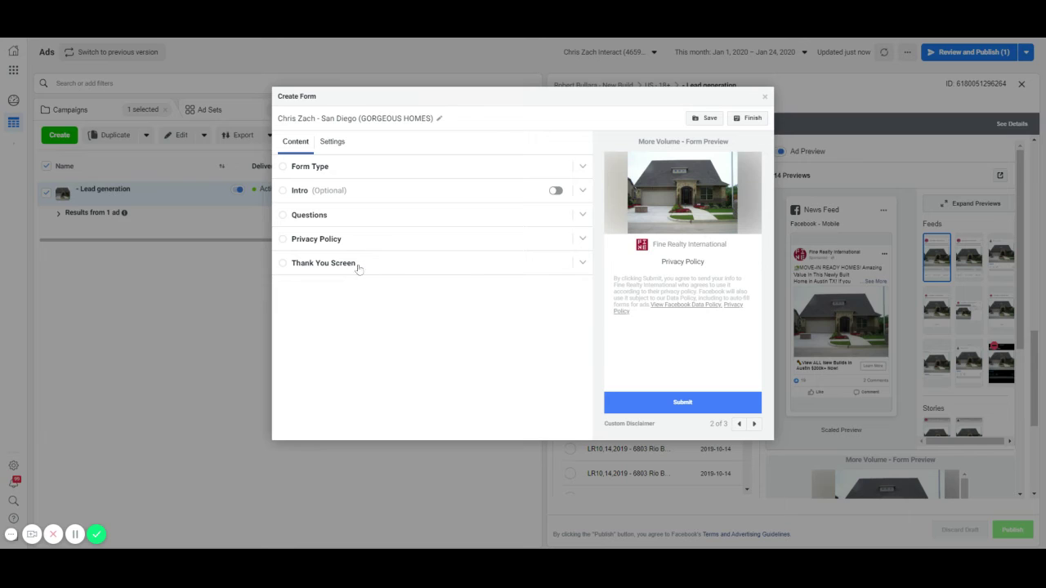
Step: Expand the Thank You Screen section and set its button text to "View Homes Now CLICK HERE"
left_click_drag(348, 263, 357, 264)
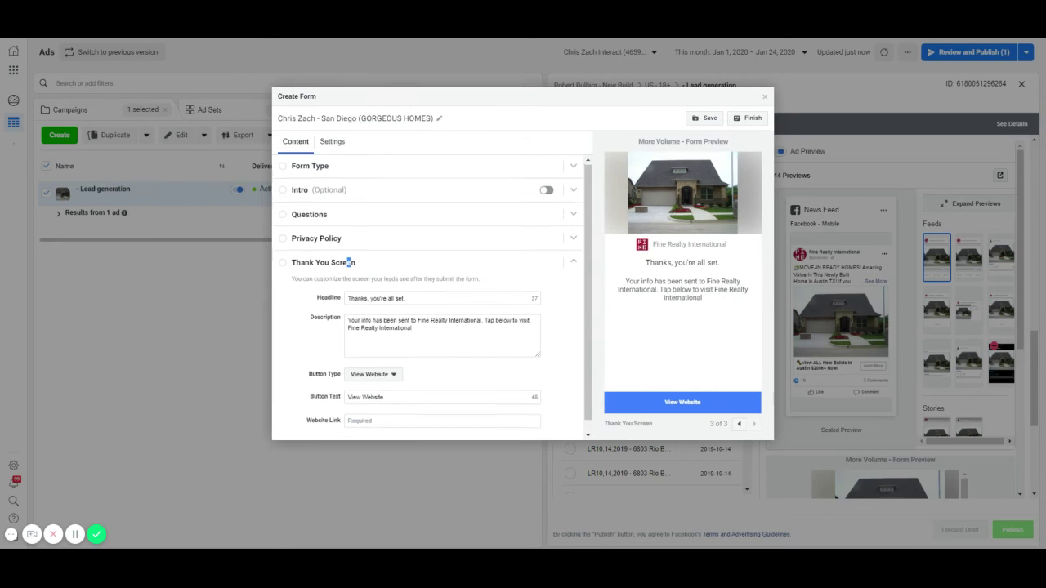
scroll(360, 267, "down", 1)
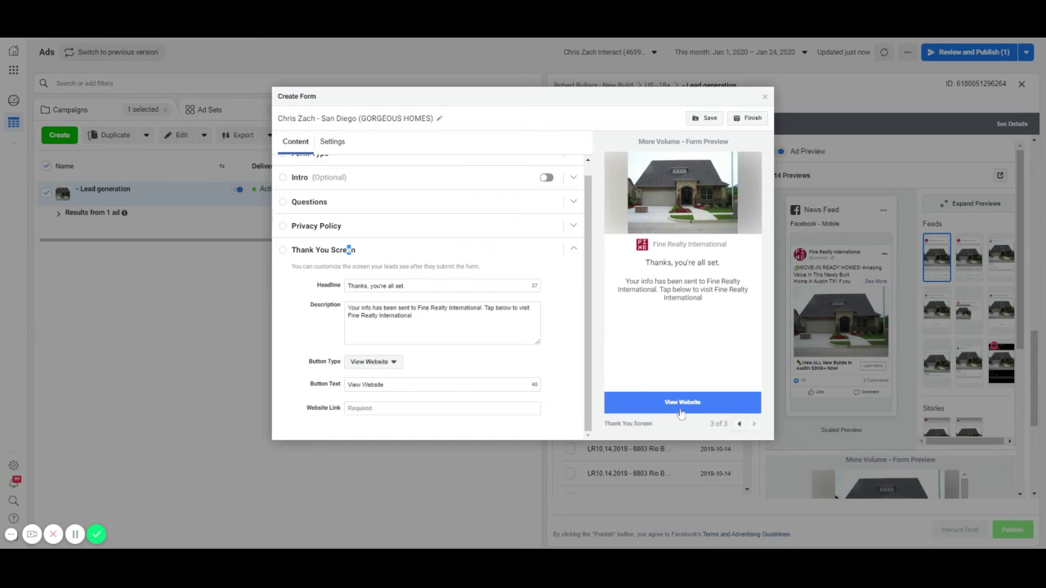
double_click(372, 384)
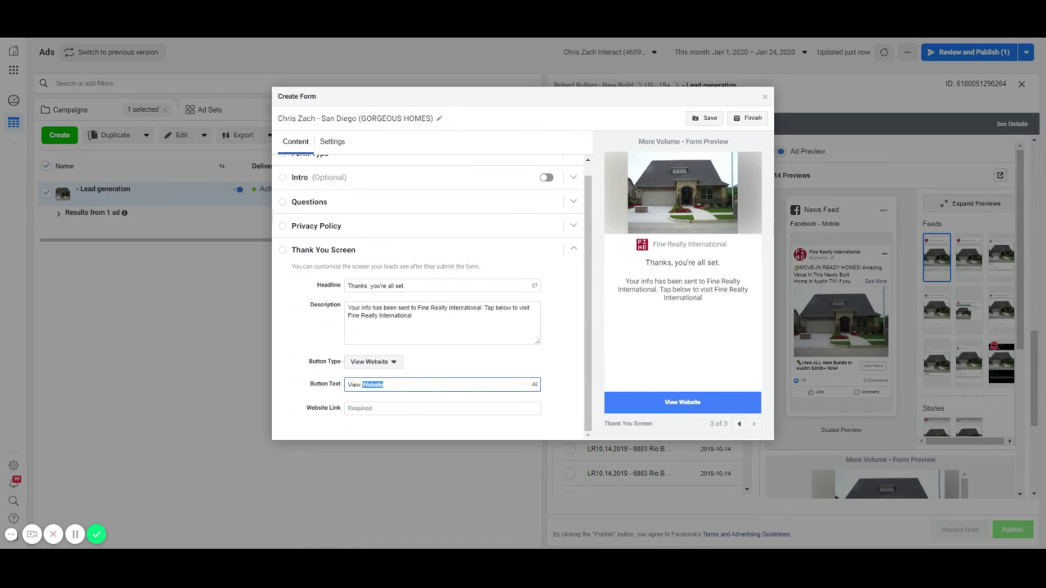
type("Homes Now CLICK HERE")
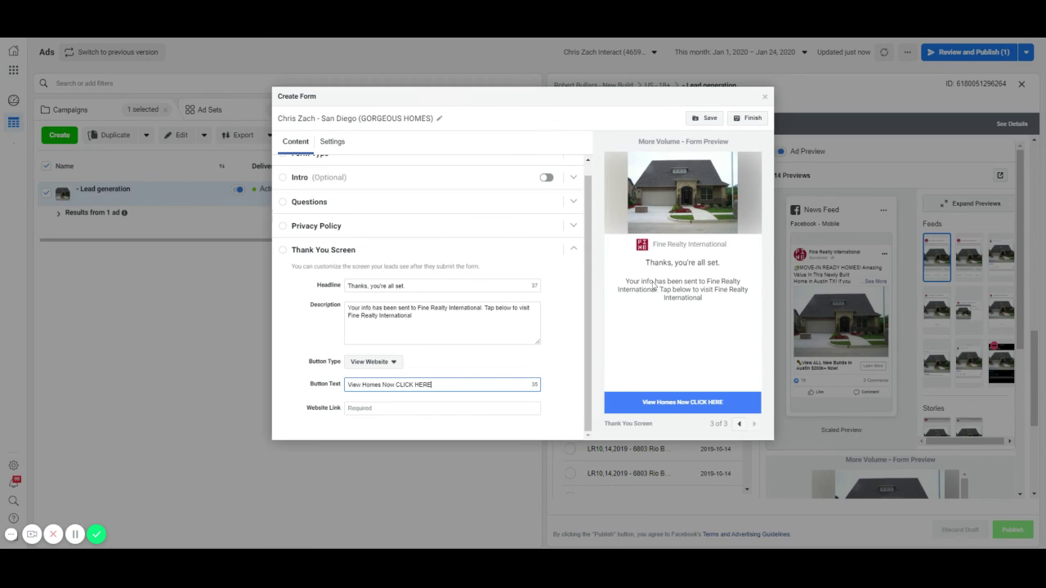
Step: Replace the thank-you screen's headline with 'Click "View Homes Now Now" Below'
left_click_drag(432, 285, 345, 286)
type("Cl")
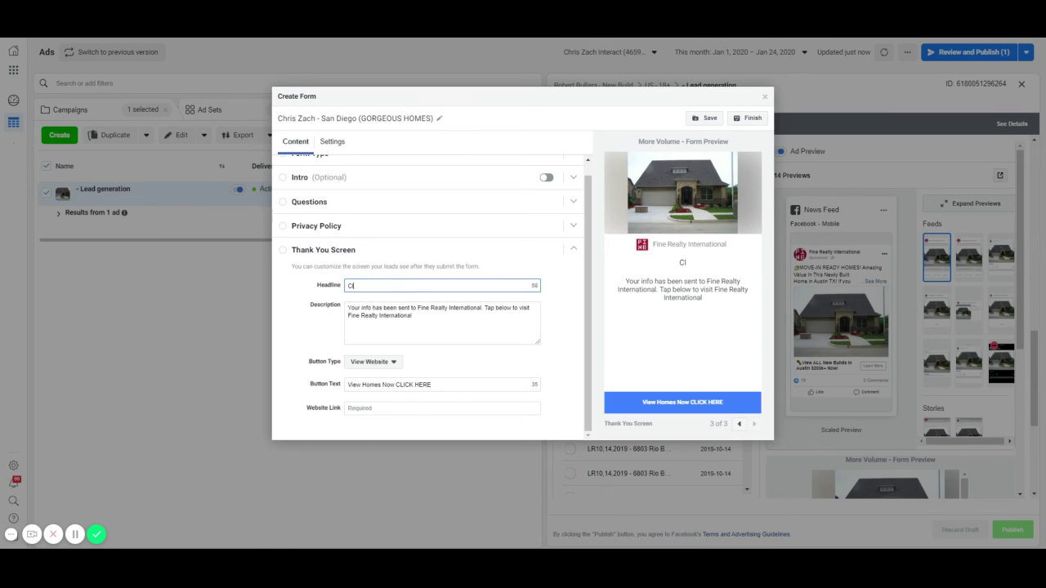
type("ick 'View Homes No")
type("w Now\" Below")
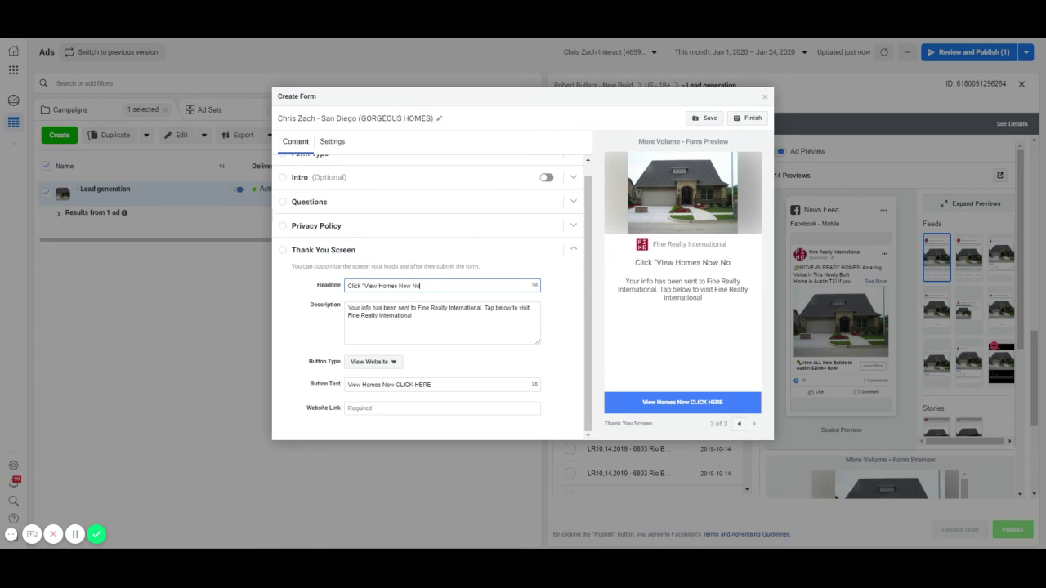
Step: Replace the thank-you screen's description with five pointing-down hand emojis (👇), each on its own line
triple_click(449, 309)
key("BackSpace")
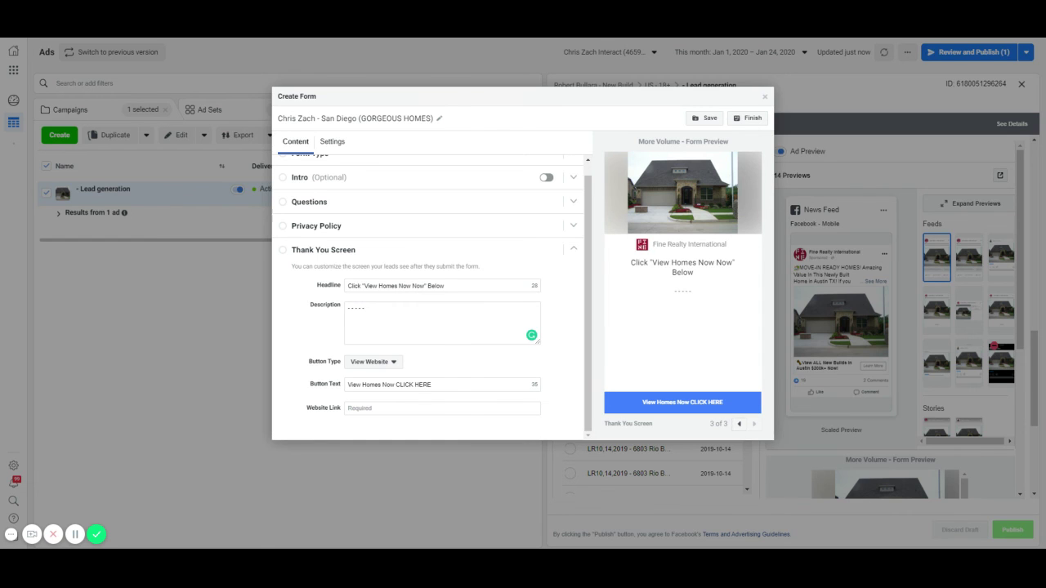
key("alt+Tab")
key("ctrl+a")
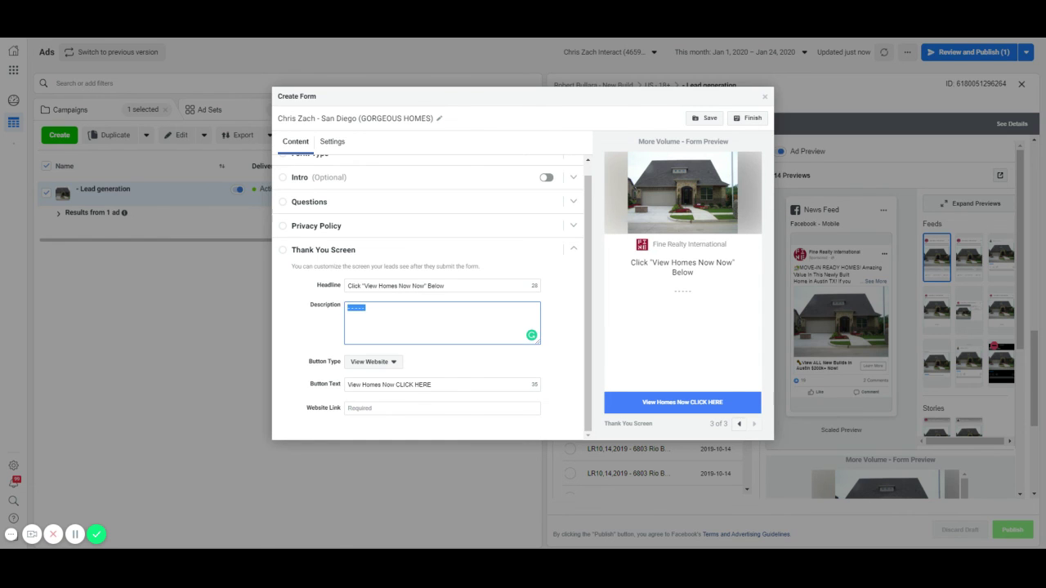
type("👇")
key("Return")
type("👇")
key("Return")
type("👇")
key("Return")
type("👇")
key("Return")
type("👇")
Step: Open the thank-you screen's required website link for editing
left_click(442, 409)
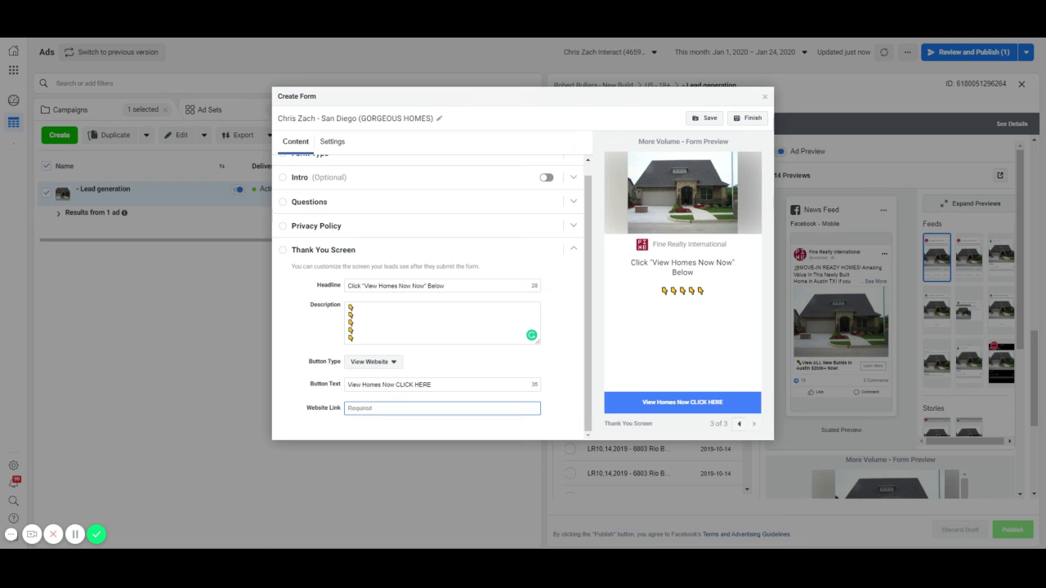